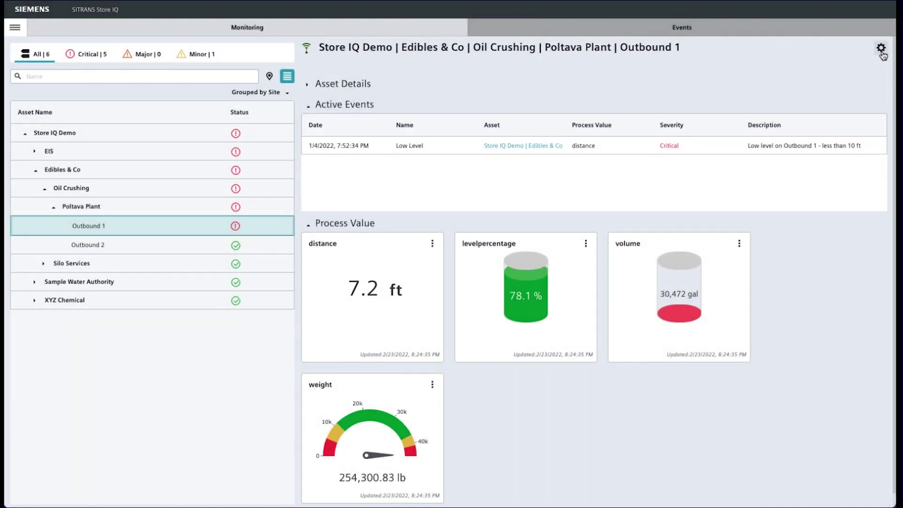
Switch Outbound 1's Storage Settings to Strapping Table, then download and open the template CSV.
{"action": "left_click", "coordinate": [881, 50]}
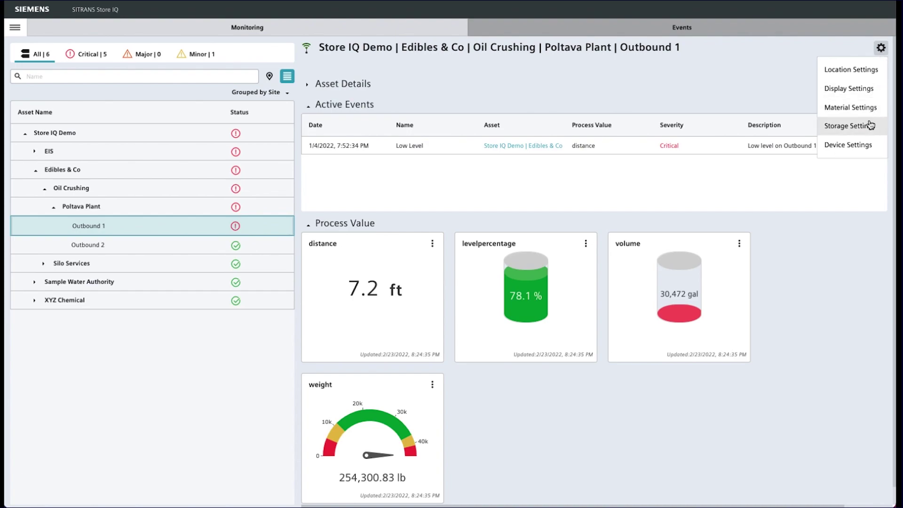
{"action": "left_click", "coordinate": [870, 126]}
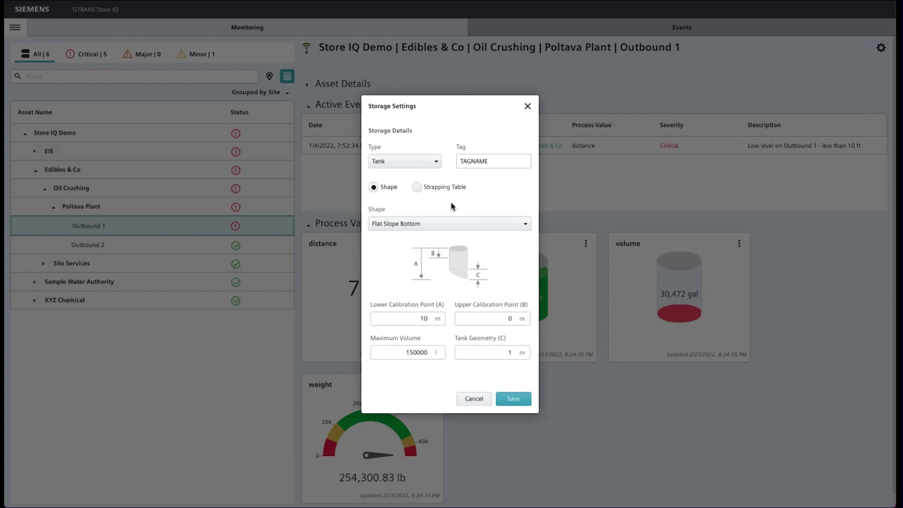
{"action": "left_click", "coordinate": [417, 187]}
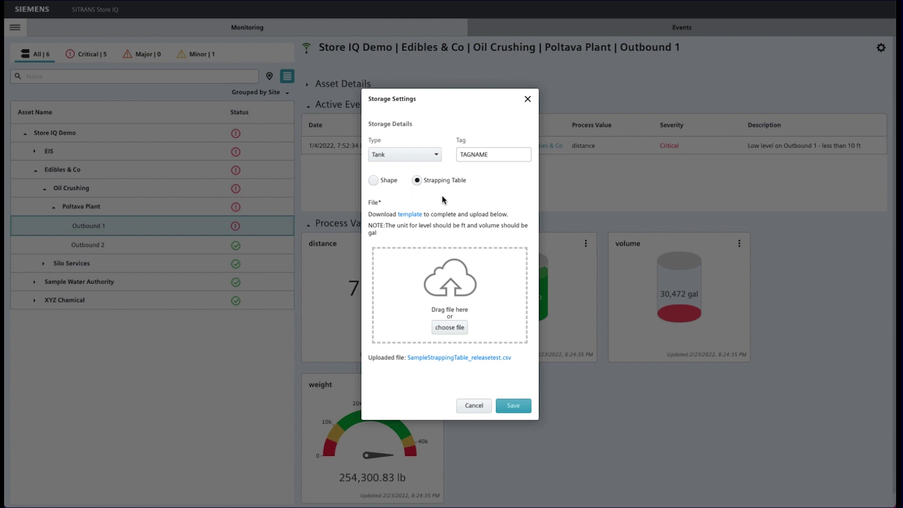
{"action": "left_click", "coordinate": [413, 216]}
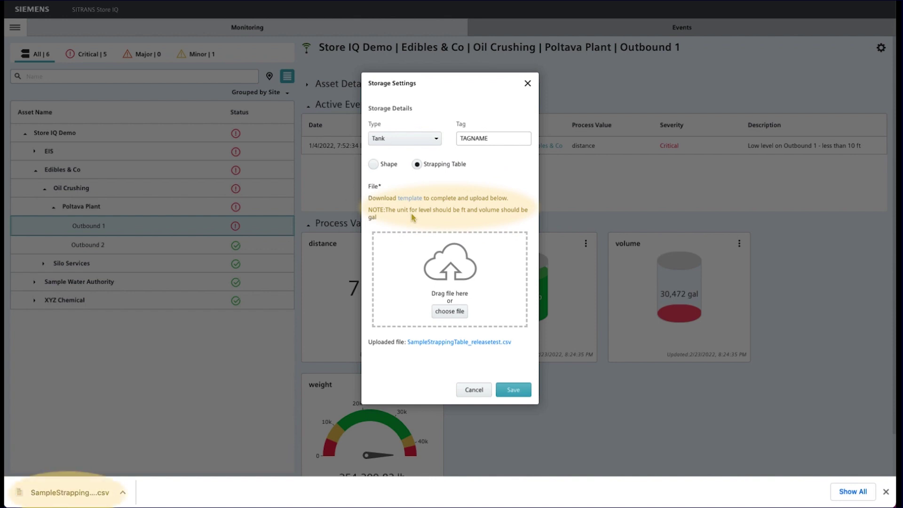
{"action": "left_click", "coordinate": [78, 495]}
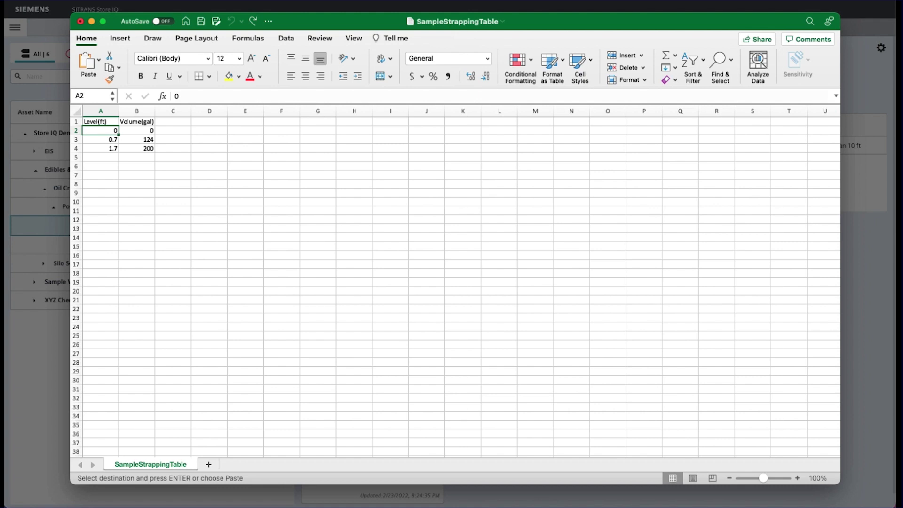
Paste levels 0–23 ft and volumes 0–2070 gal, saving as 'Outbound 1 - Strapping Table.csv'.
{"action": "key", "text": "super+v"}
{"action": "left_click", "coordinate": [163, 246]}
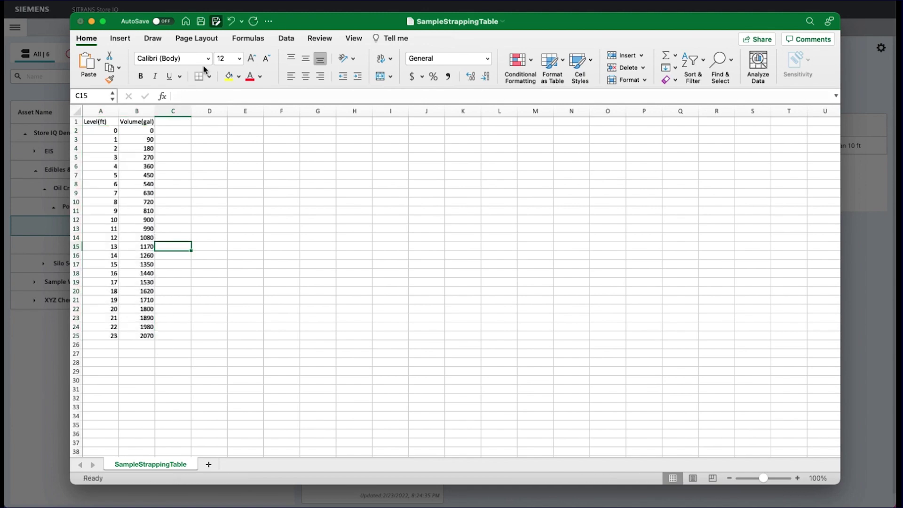
{"action": "key", "text": "super+shift+s"}
{"action": "type", "text": "Outbound 1 - Strapping Table"}
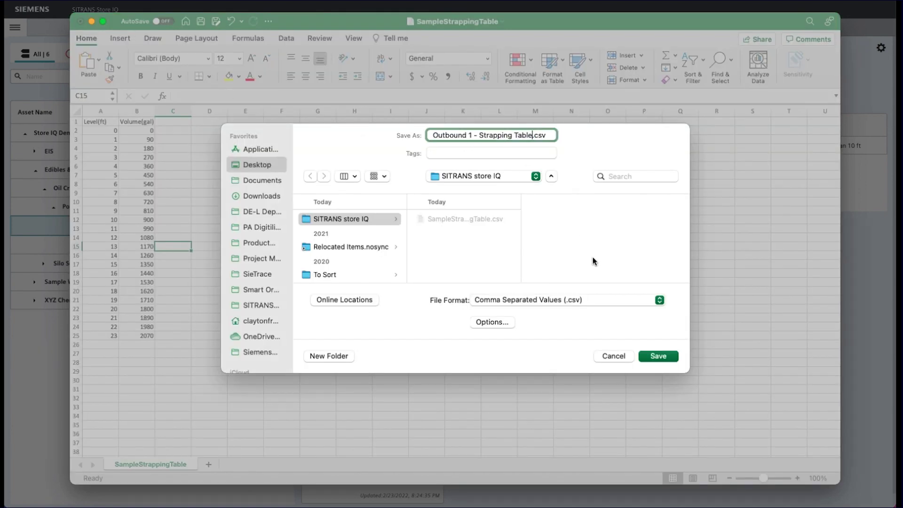
{"action": "left_click", "coordinate": [663, 357]}
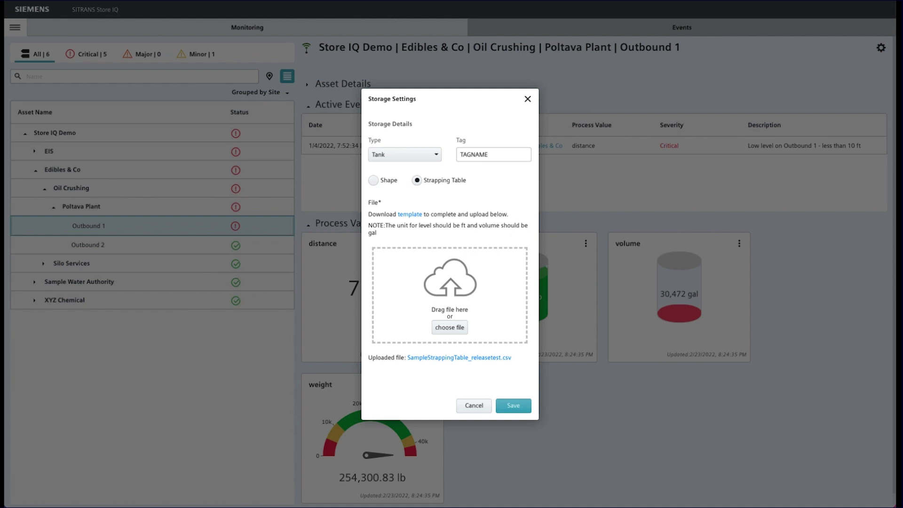
Drop 'Outbound 1 - Strapping Table.csv' onto the Storage Settings upload zone and save.
{"action": "left_click_drag", "start_coordinate": [141, 271], "coordinate": [497, 286]}
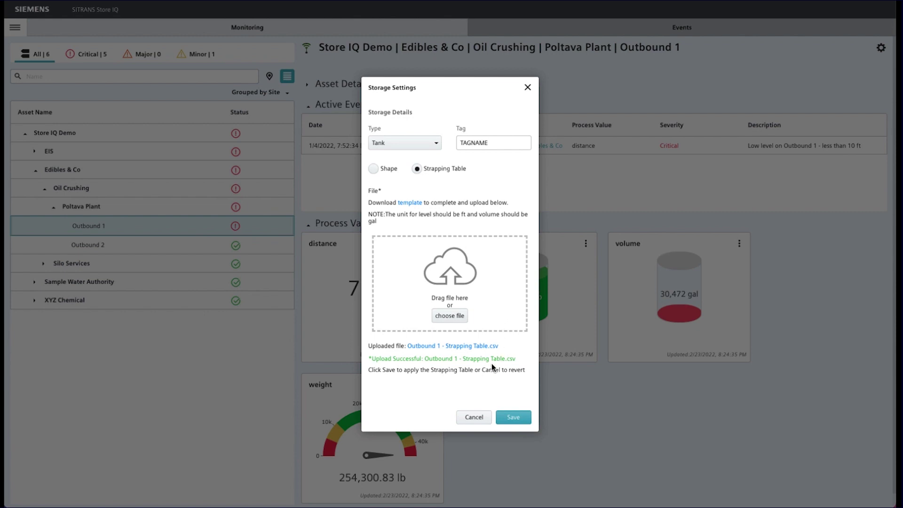
{"action": "left_click", "coordinate": [525, 420]}
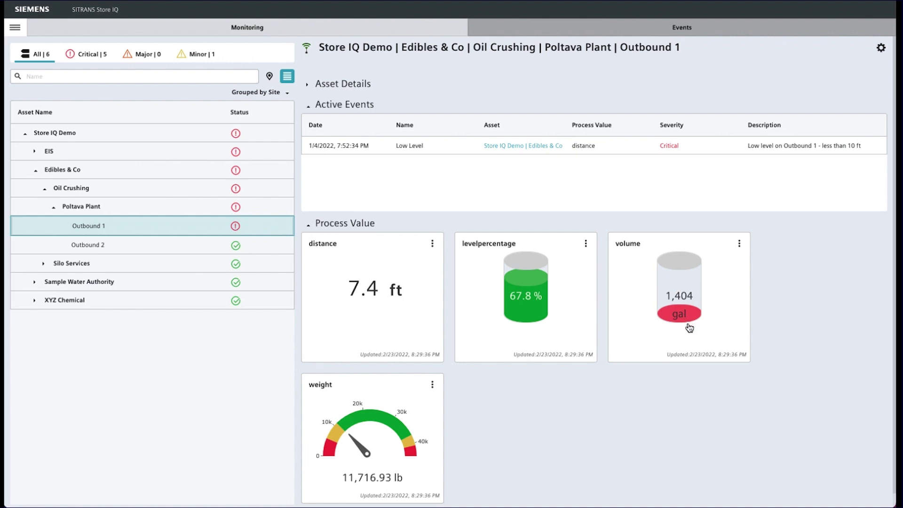
Download 'Outbound 1 - Strapping Table.csv' from Outbound 1's reopened Storage Settings.
{"action": "left_click", "coordinate": [881, 47]}
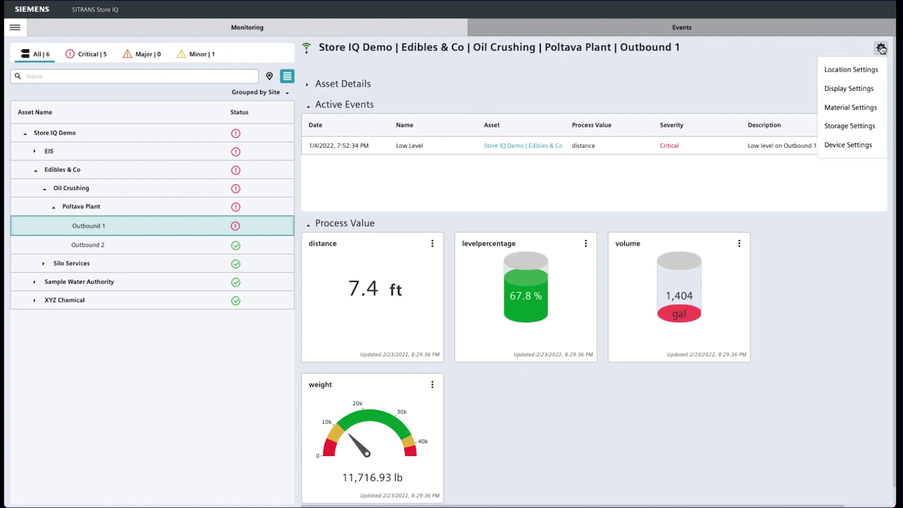
{"action": "left_click", "coordinate": [849, 126]}
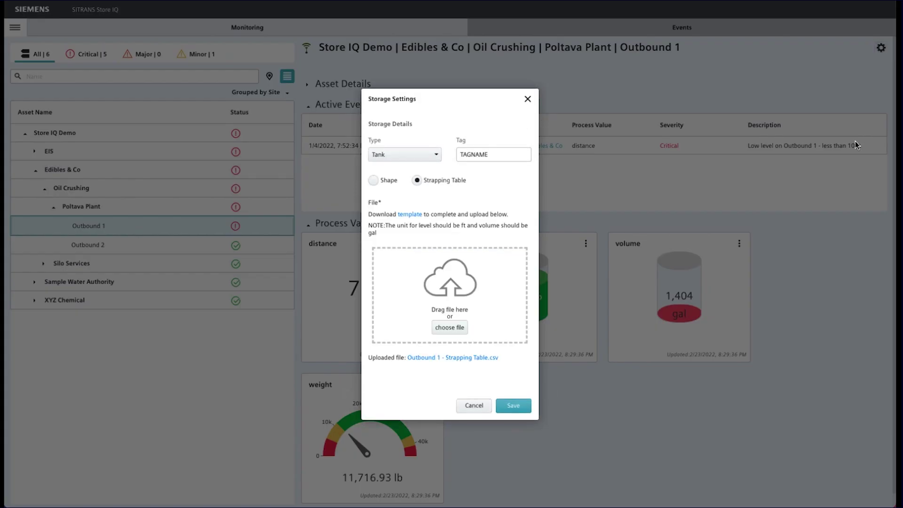
{"action": "left_click", "coordinate": [472, 360]}
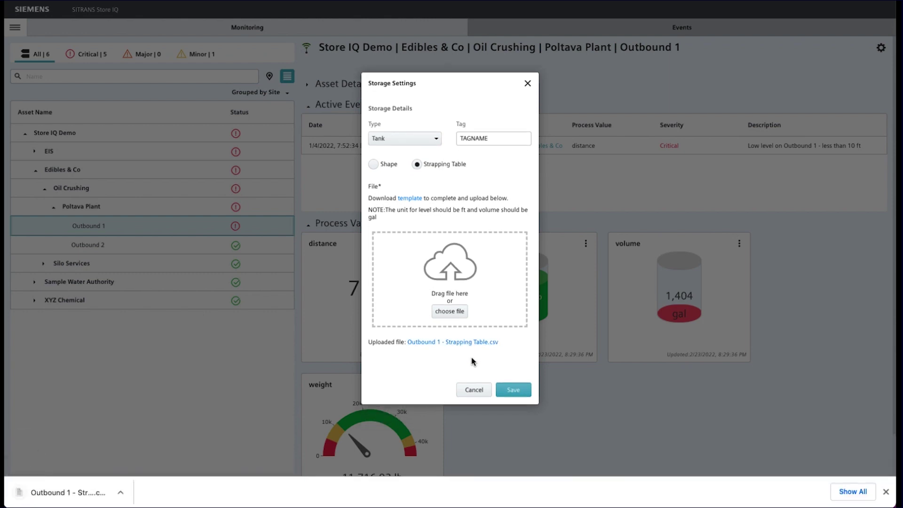